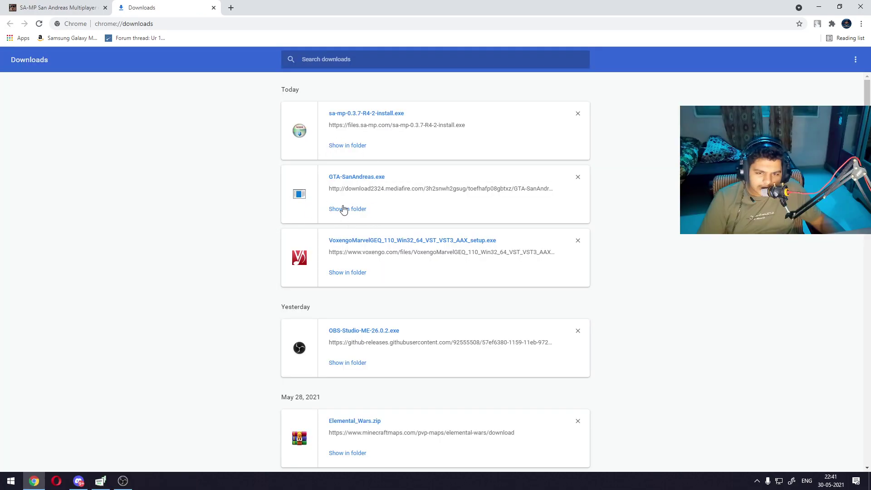
# Step: Show the downloaded installers in their folder and launch the GTA-SanAndreas application
pyautogui.click(350, 210)
pyautogui.moveTo(402, 106); pyautogui.dragTo(389, 67)
pyautogui.click(343, 146)
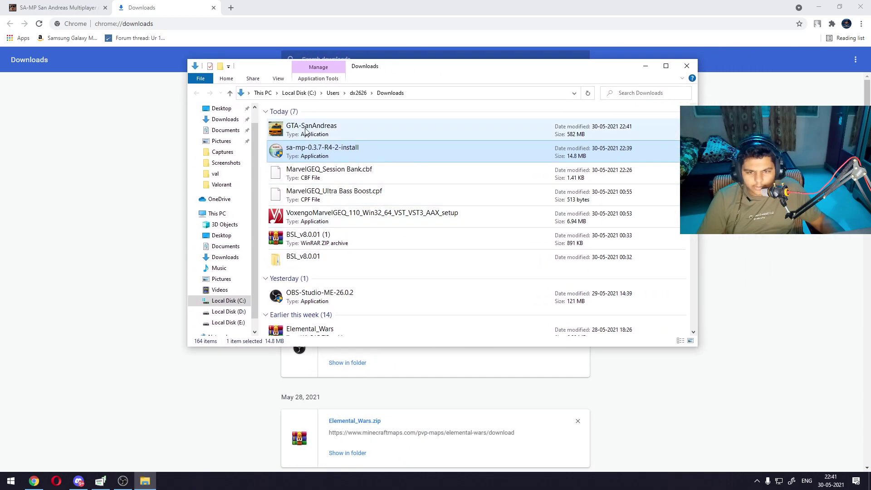
pyautogui.doubleClick(320, 134)
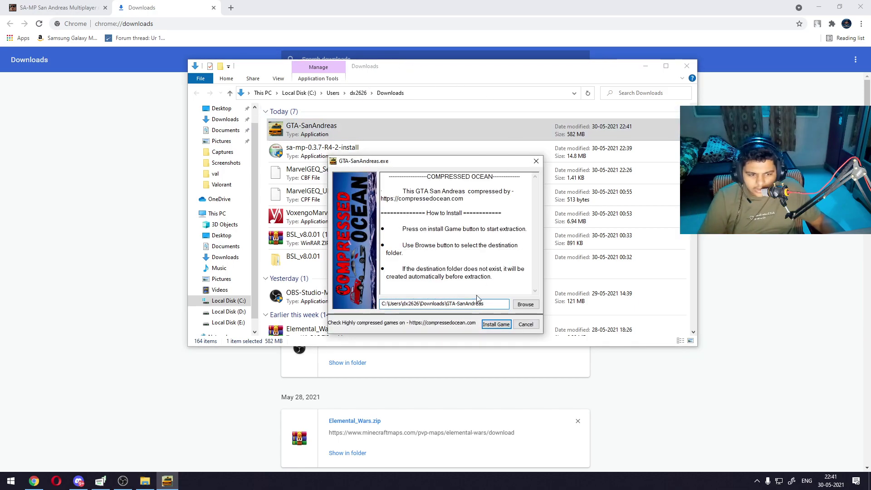
# Step: Install the game to the default GTA-SanAndreas folder inside Downloads
pyautogui.click(496, 306)
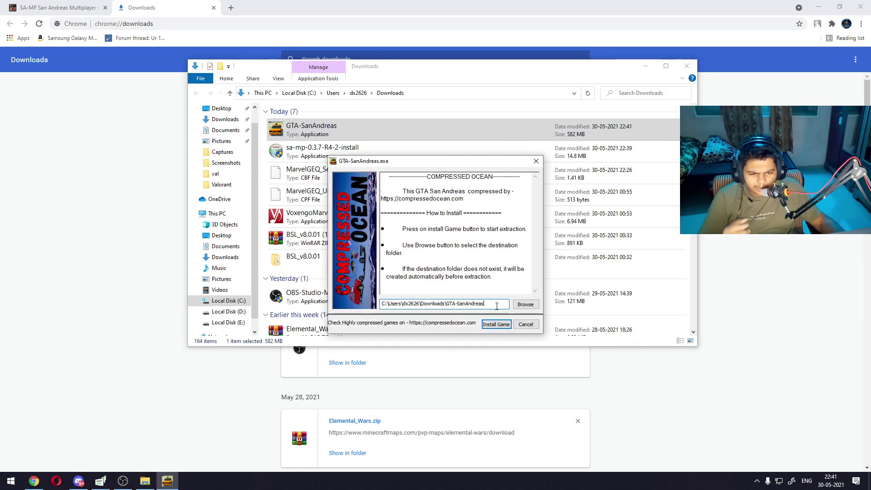
pyautogui.moveTo(380, 303); pyautogui.dragTo(495, 306)
pyautogui.click(495, 306)
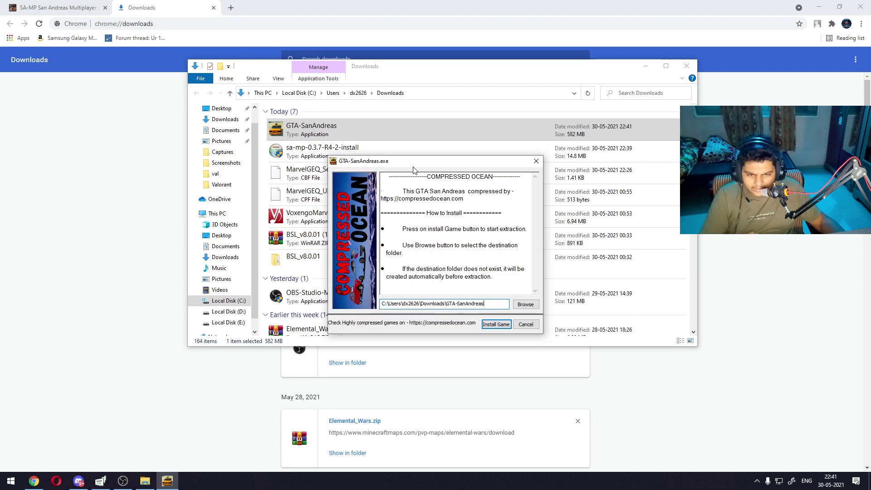
pyautogui.moveTo(421, 169); pyautogui.dragTo(403, 178)
pyautogui.click(478, 333)
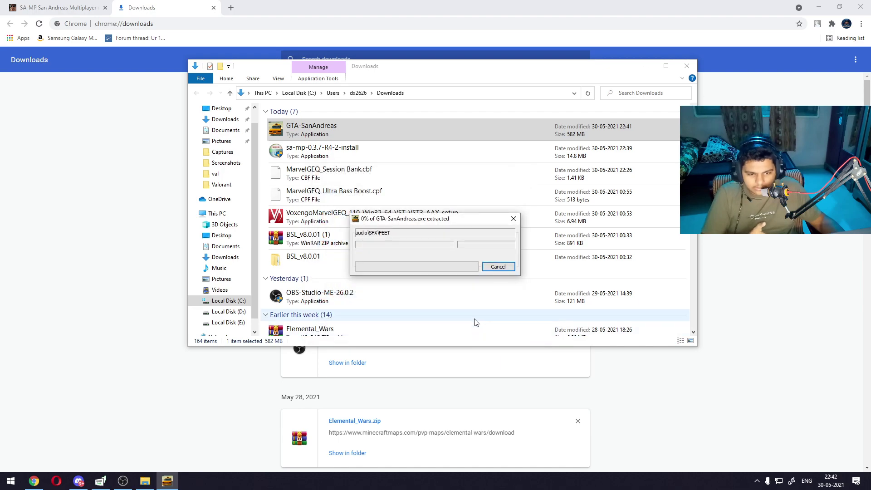
pyautogui.moveTo(383, 222); pyautogui.dragTo(357, 270)
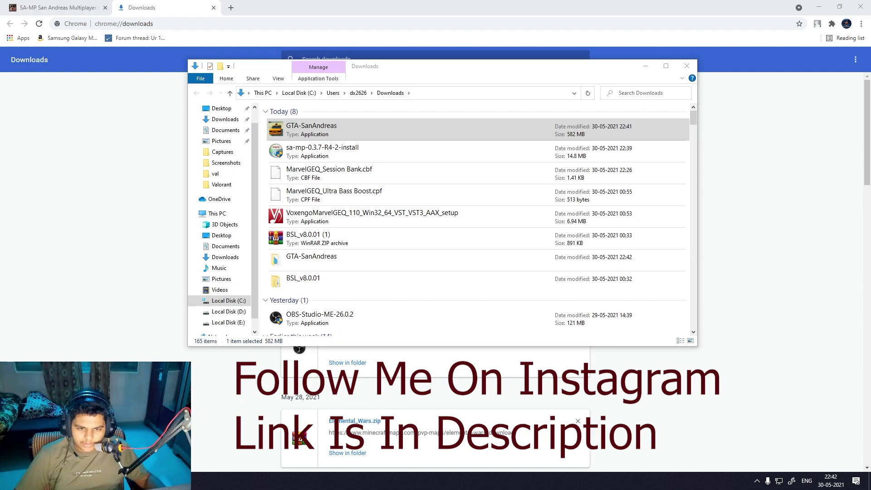
# Step: Search the computer for "gta" and open the file location of the GTA-SanAndreas folder
pyautogui.click(666, 66)
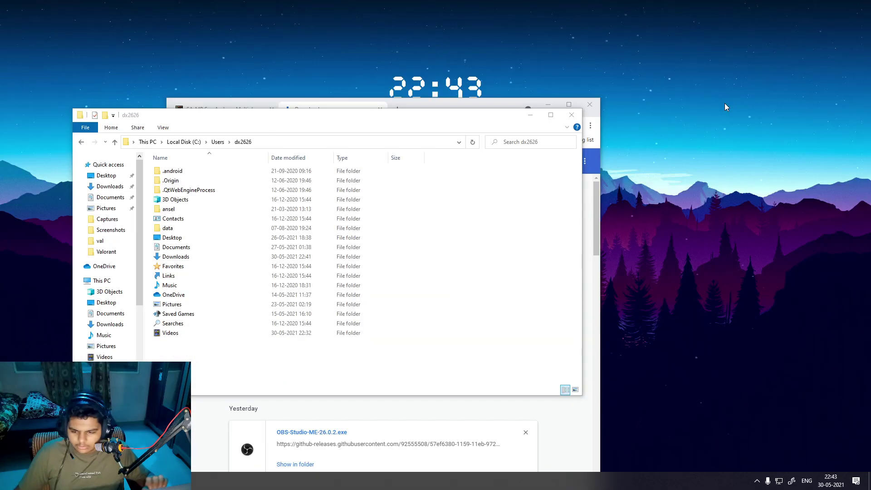
pyautogui.press('super')
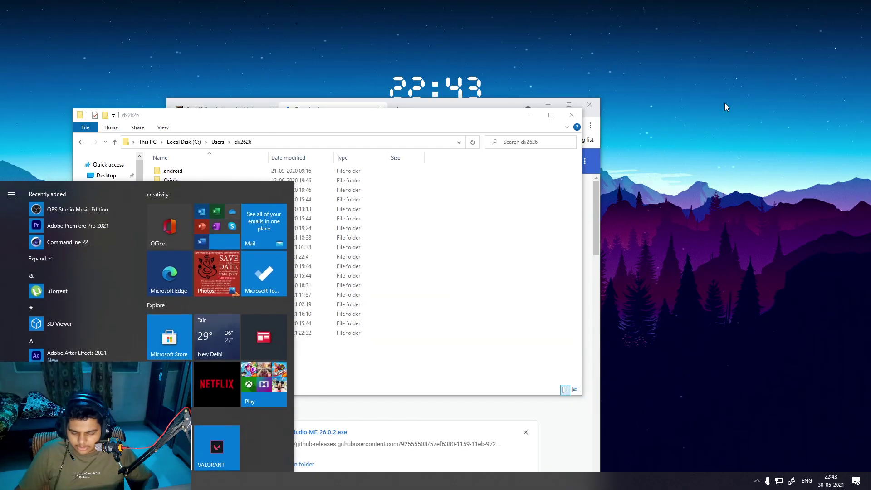
pyautogui.write('gta')
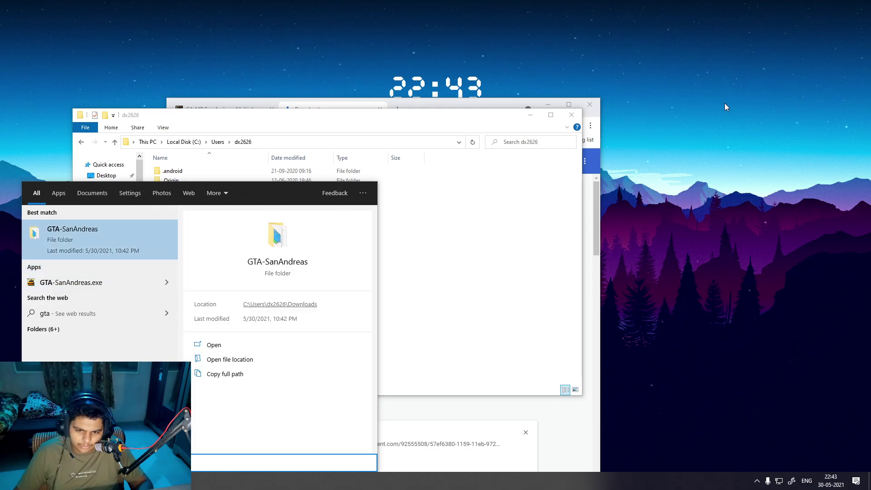
pyautogui.press('Tab')
pyautogui.hotkey('shift', 'Tab')
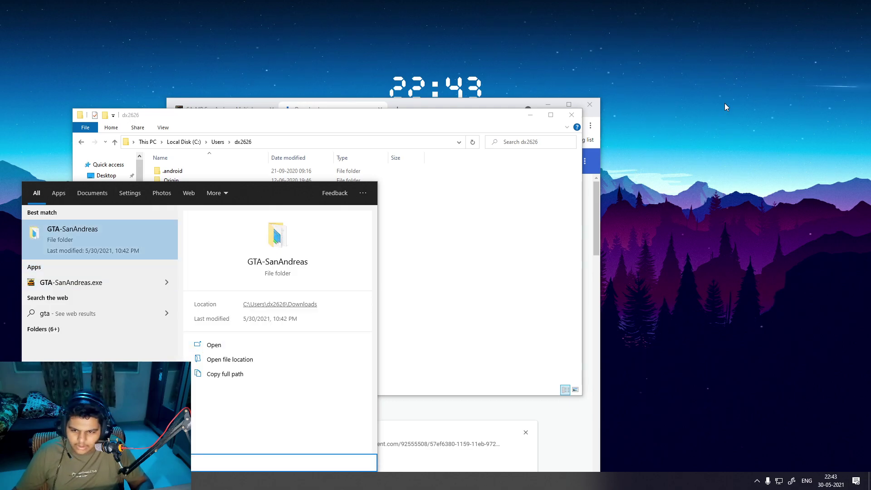
pyautogui.click(234, 360)
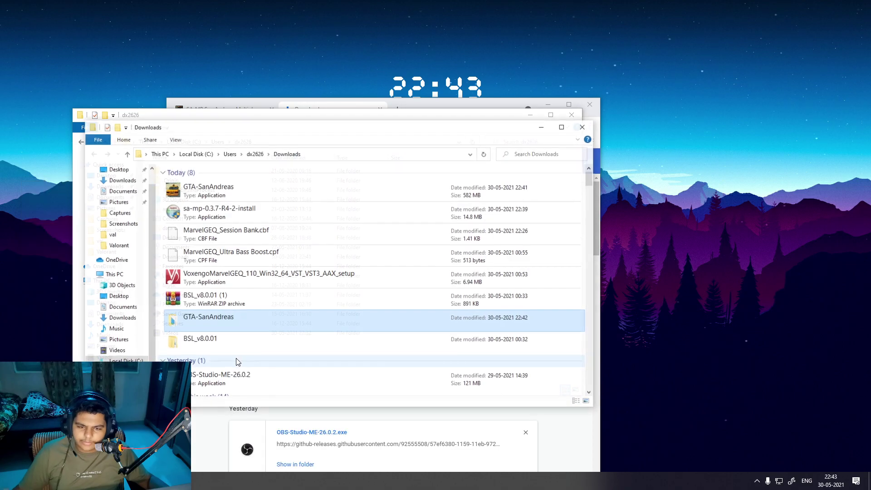
# Step: Arrange the browser and the Downloads folder side by side and open the extracted GTA-SanAndreas folder
pyautogui.click(292, 108)
pyautogui.press('super+Left')
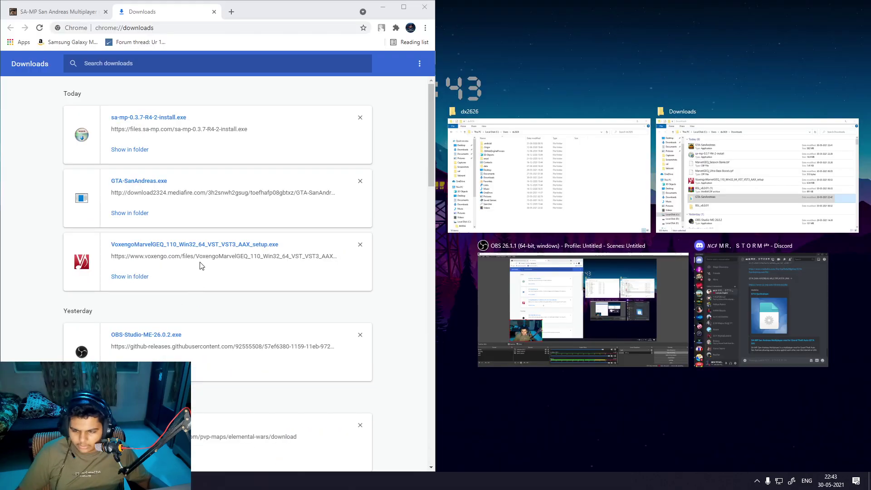
pyautogui.click(547, 175)
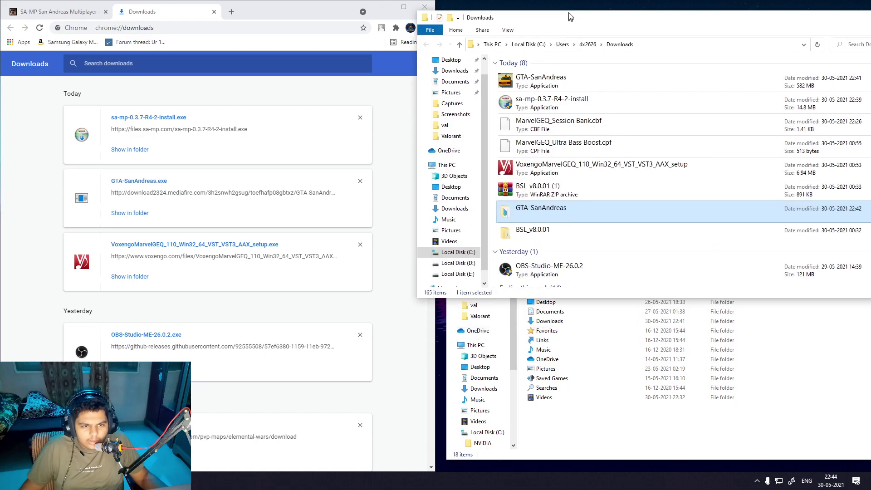
pyautogui.doubleClick(585, 202)
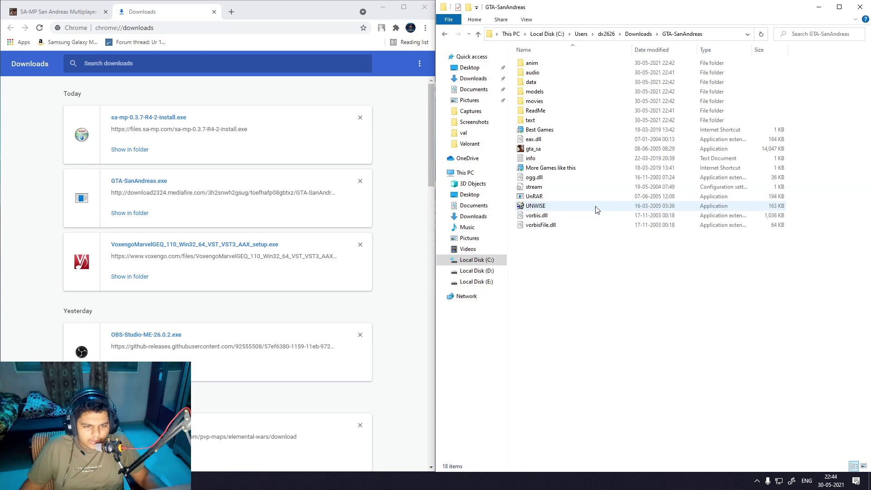
pyautogui.click(560, 151)
pyautogui.click(588, 289)
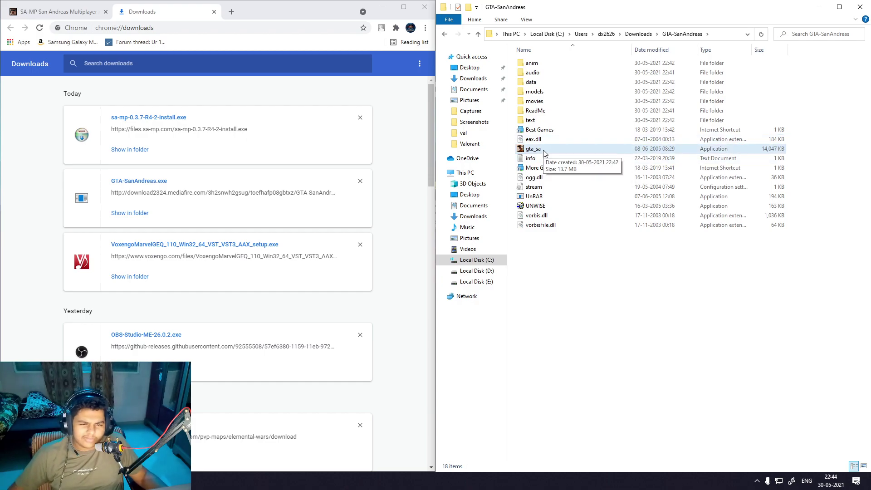
pyautogui.rightClick(545, 150)
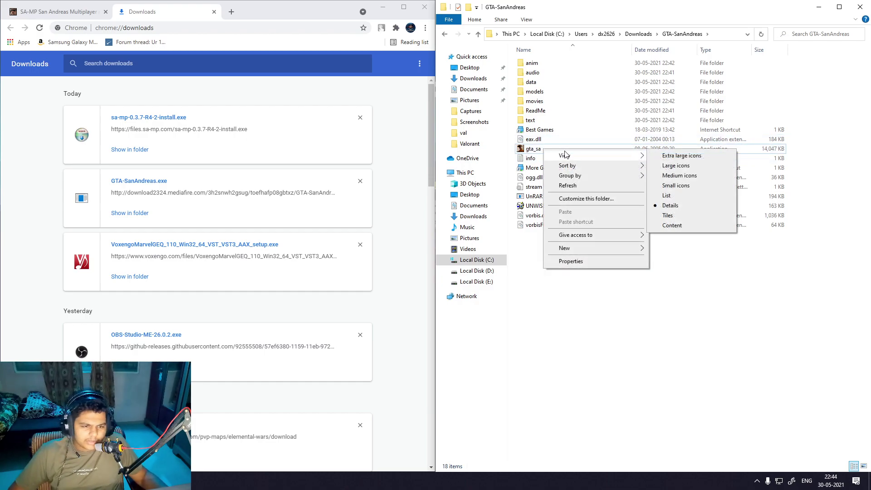
pyautogui.click(565, 307)
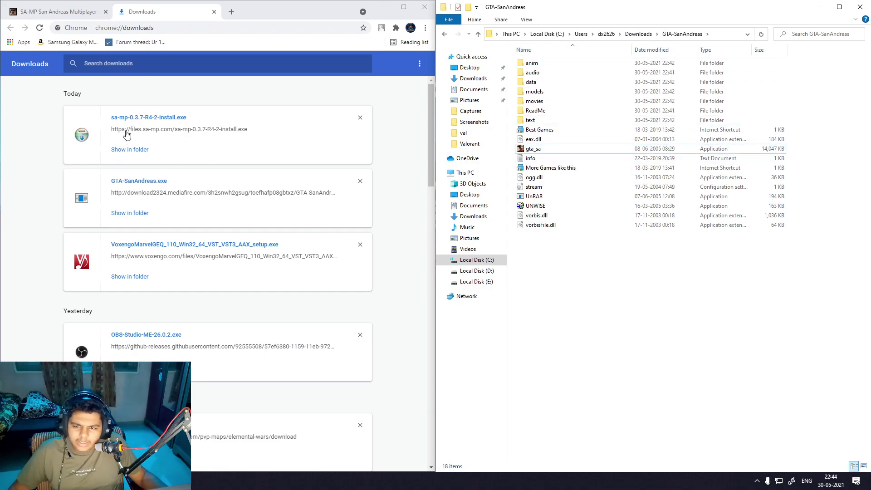
# Step: Show the downloaded sa-mp-0.3.7-R4-2-install file in its folder beside the game folder and launch it
pyautogui.click(129, 149)
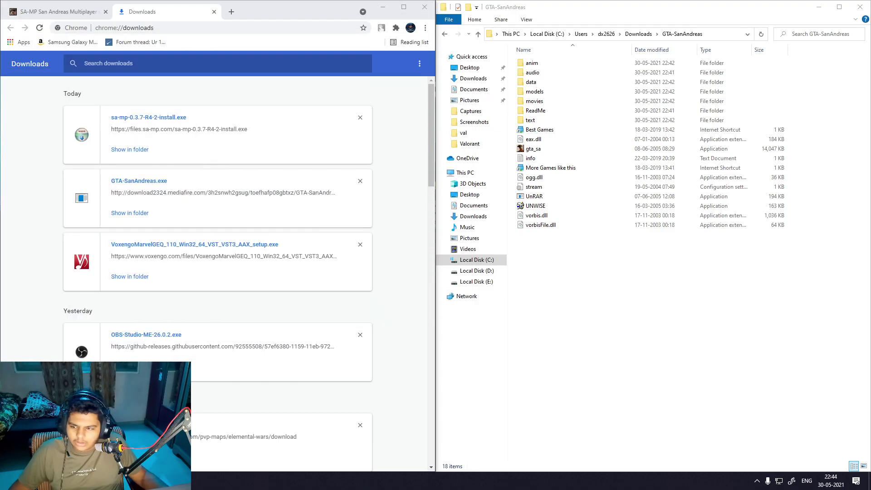
pyautogui.moveTo(172, 20); pyautogui.dragTo(1, 27)
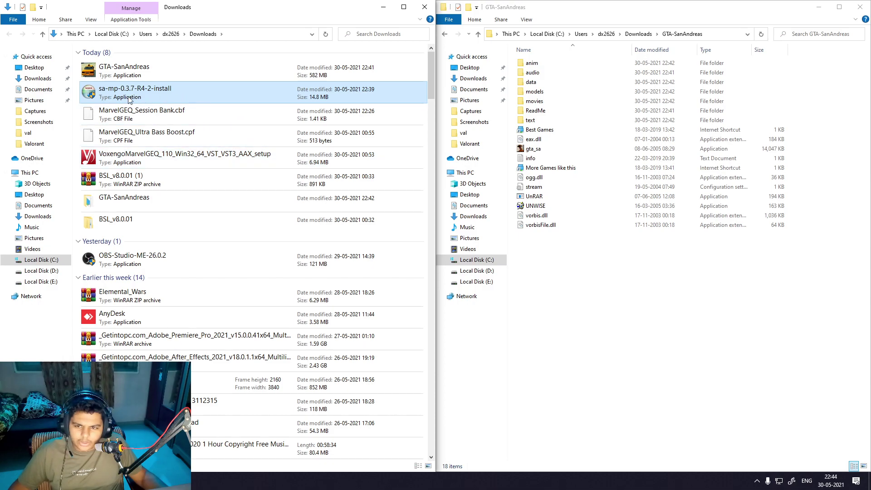
pyautogui.doubleClick(189, 93)
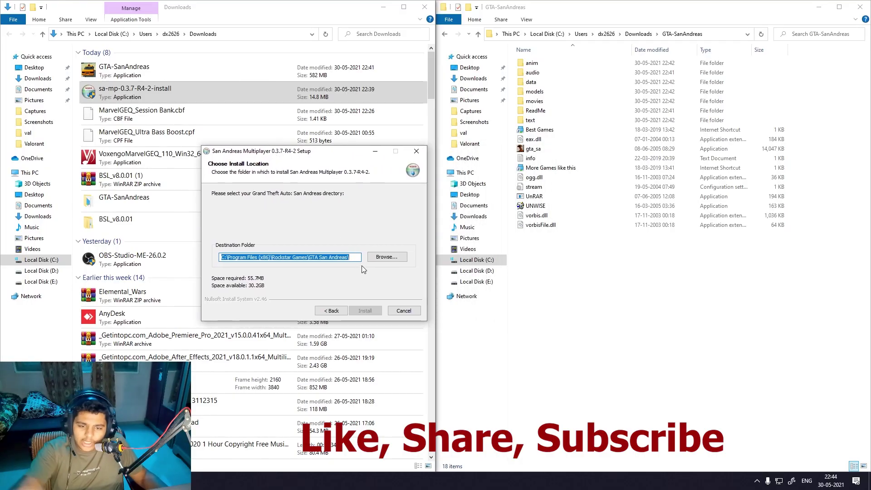
# Step: Set the San Andreas Multiplayer destination to the GTA-SanAndreas folder in the user's Downloads and complete the installation
pyautogui.click(383, 259)
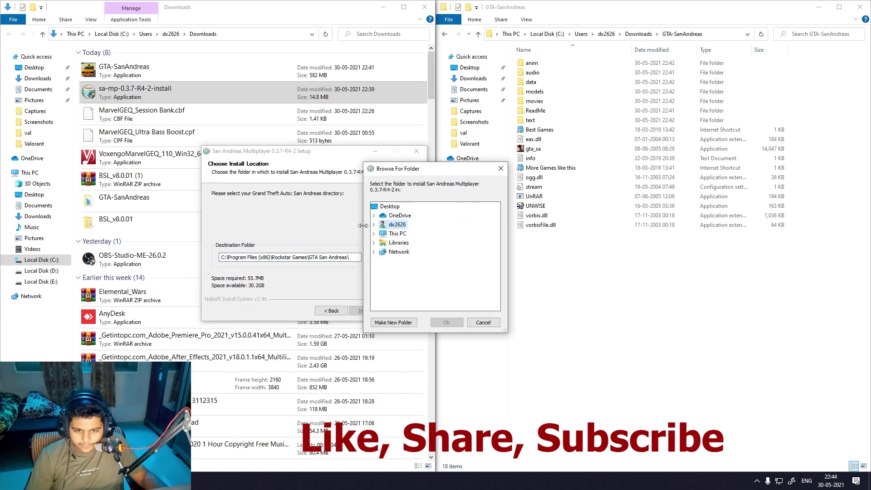
pyautogui.moveTo(431, 174); pyautogui.dragTo(295, 154)
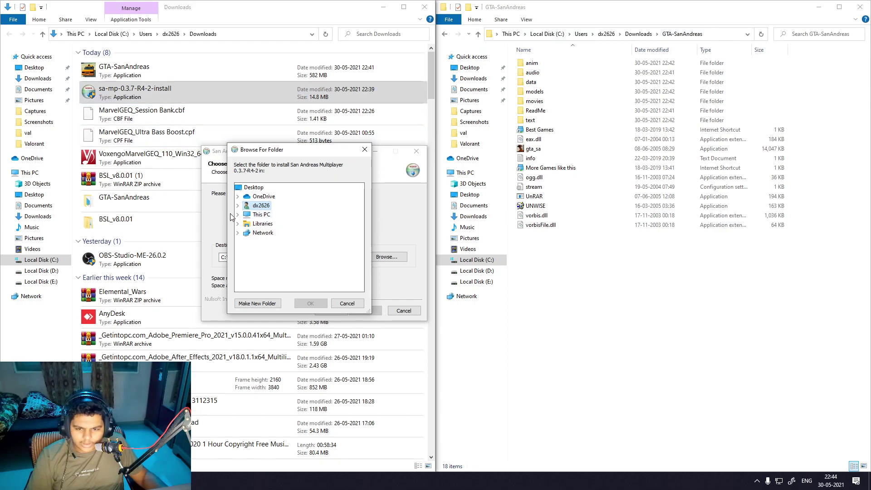
pyautogui.doubleClick(270, 214)
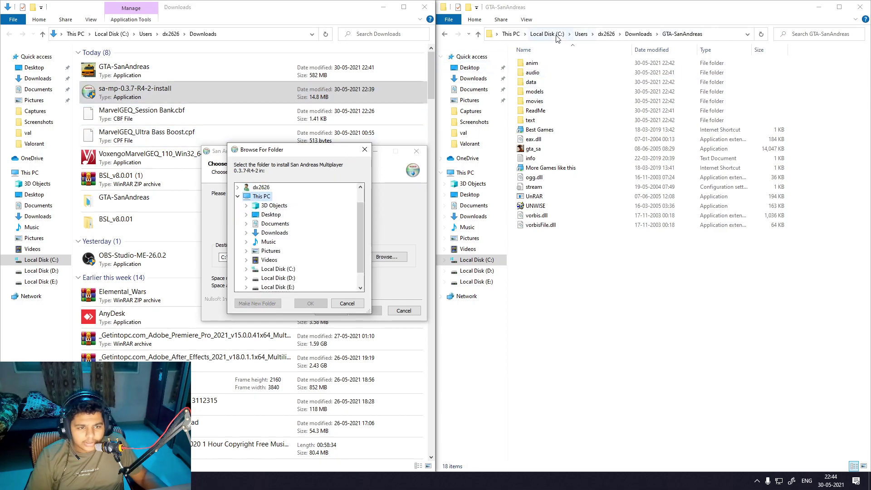
pyautogui.click(245, 269)
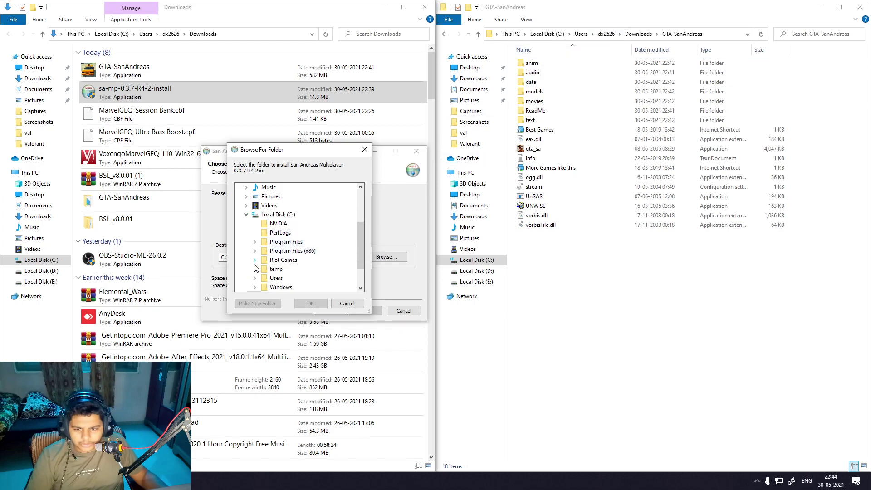
pyautogui.click(256, 278)
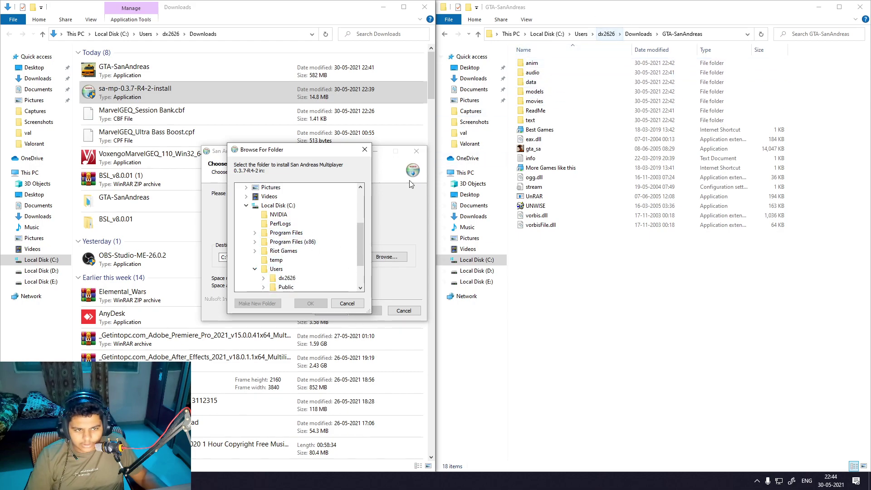
pyautogui.click(263, 278)
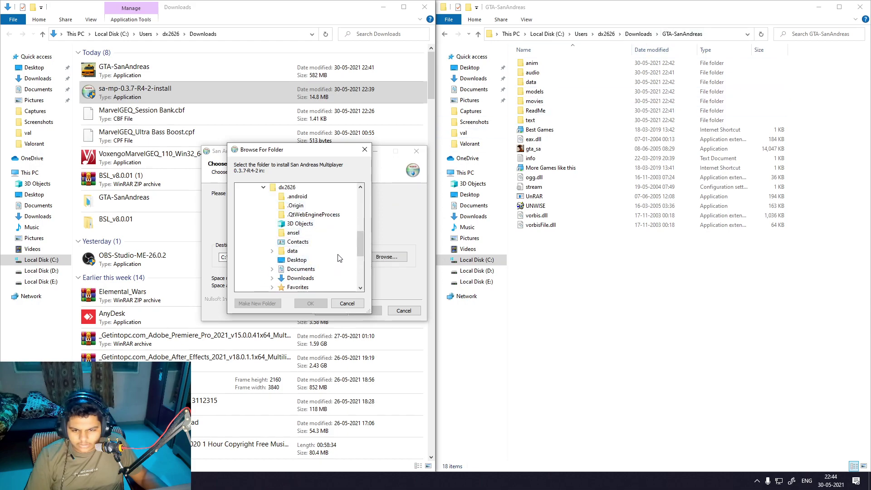
pyautogui.moveTo(363, 246)
pyautogui.mouseDown()
pyautogui.moveTo(358, 271)
pyautogui.moveTo(352, 258)
pyautogui.mouseUp()
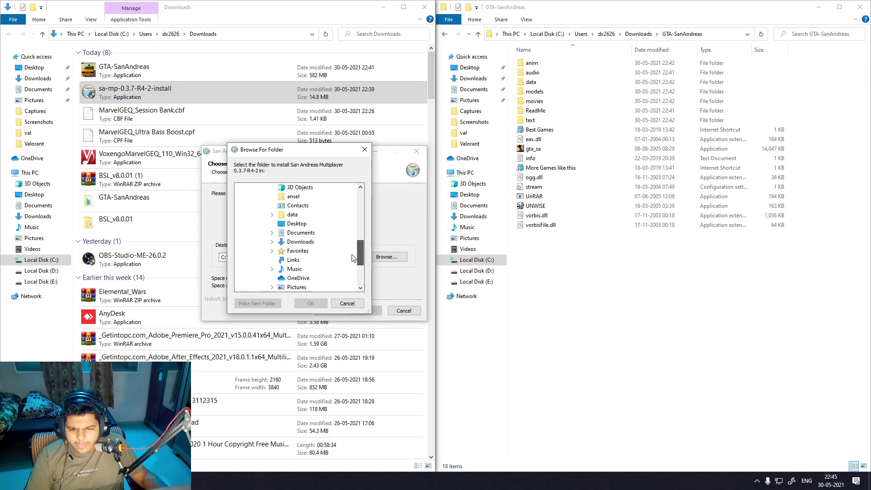
pyautogui.click(272, 243)
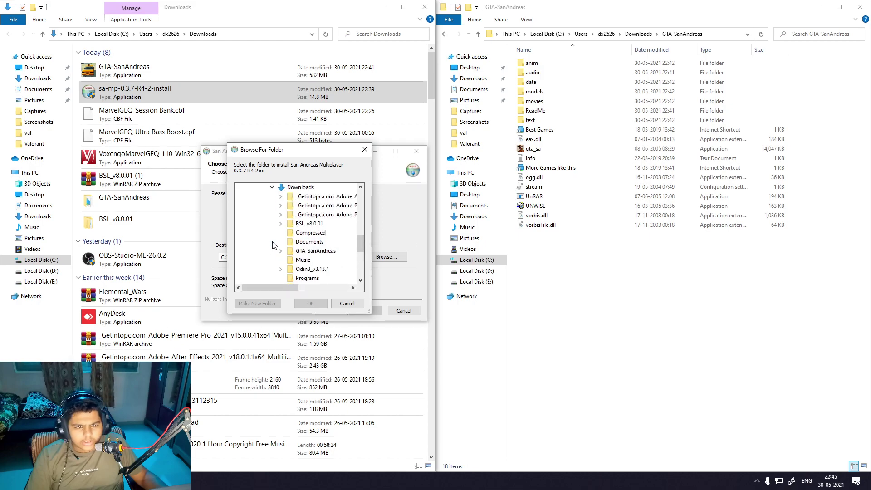
pyautogui.doubleClick(301, 252)
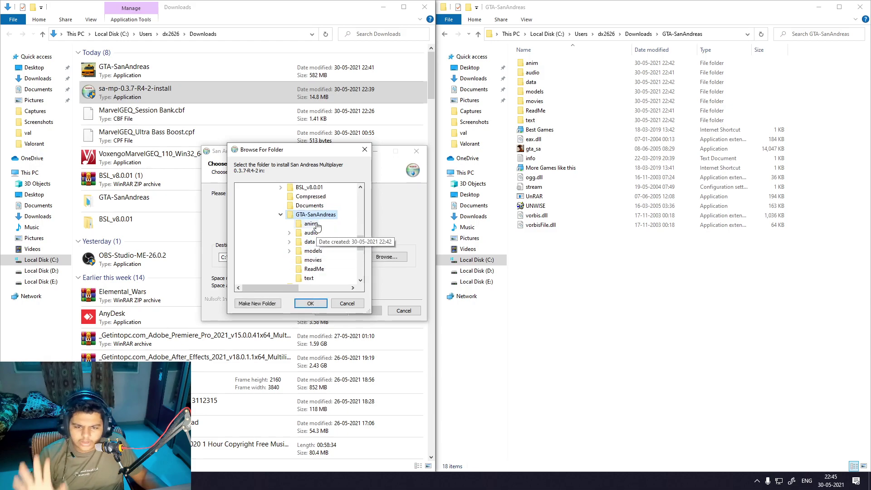
pyautogui.click(306, 307)
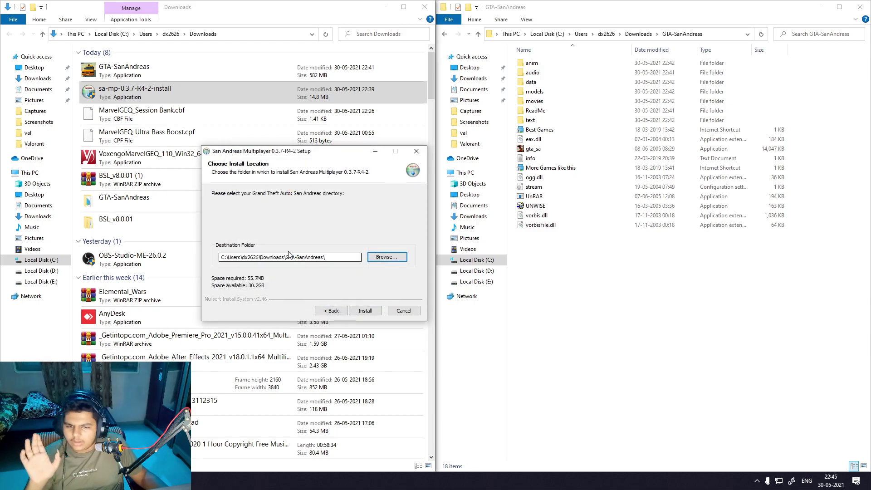
pyautogui.click(363, 311)
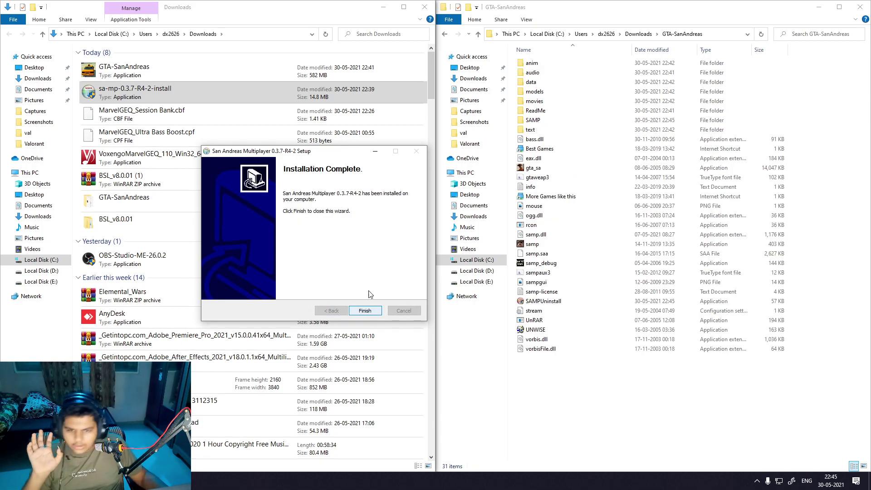
pyautogui.click(364, 310)
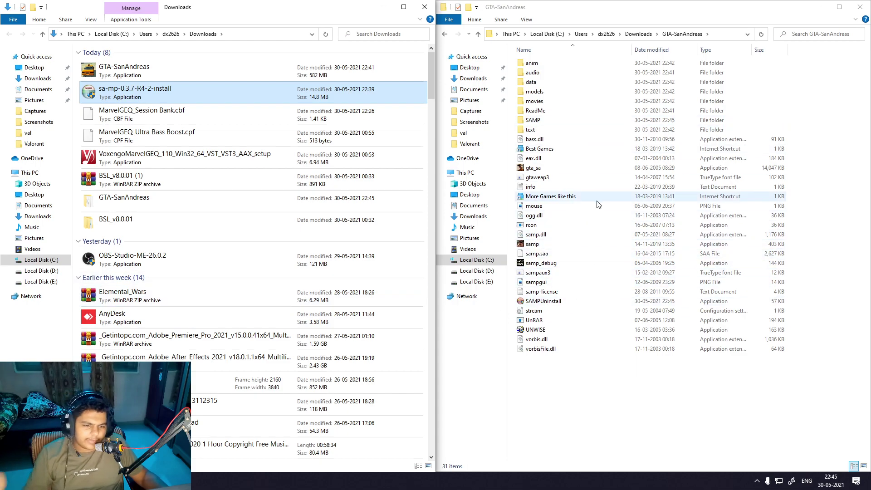
# Step: Close the Downloads folder and browser windows and restore the GTA-SanAndreas folder to a smaller window
pyautogui.click(433, 8)
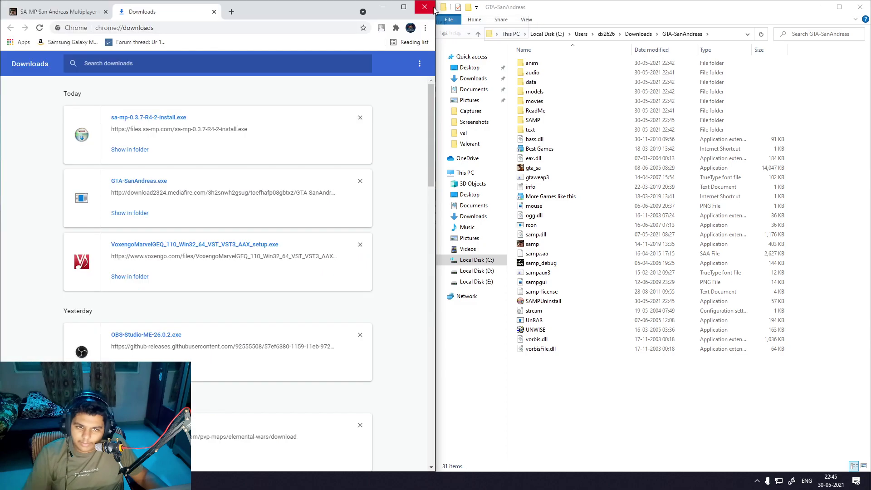
pyautogui.click(425, 8)
pyautogui.doubleClick(622, 4)
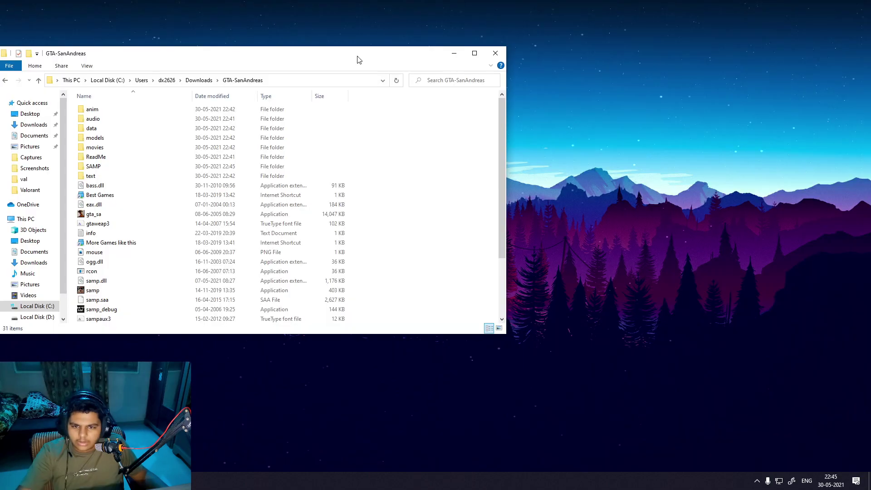
# Step: Run the samp application from the GTA-SanAndreas folder as administrator
pyautogui.click(93, 290)
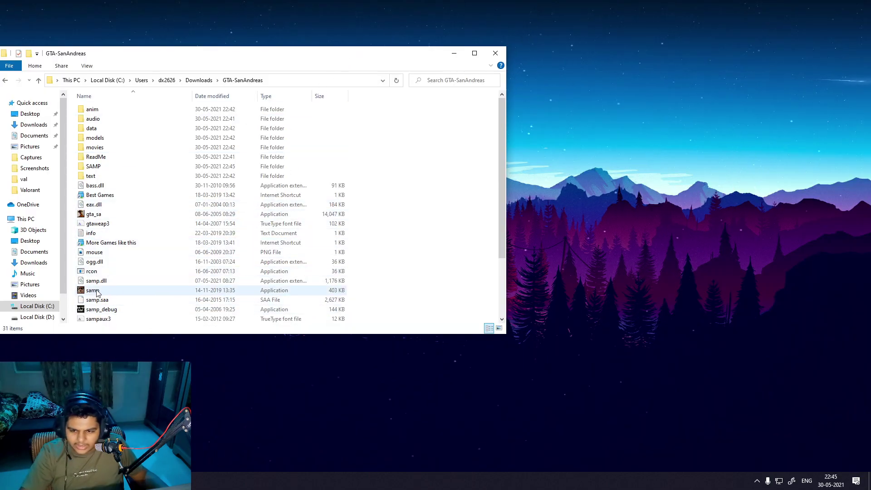
pyautogui.press('F2')
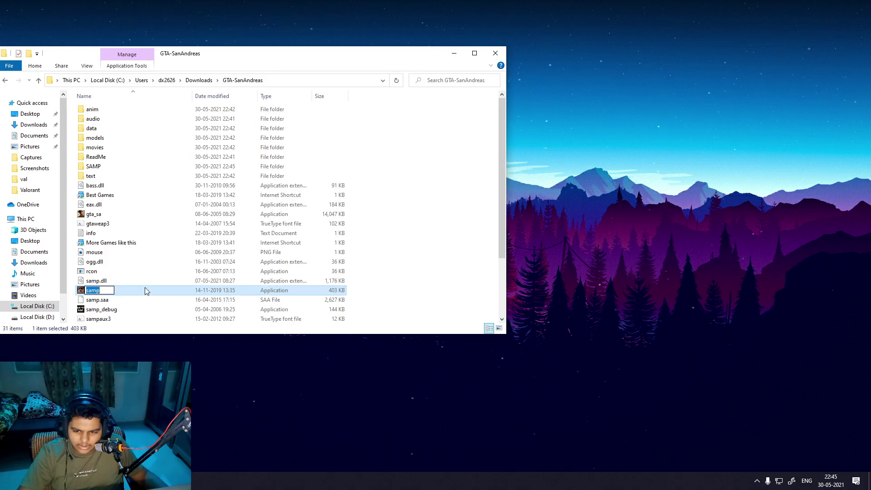
pyautogui.click(289, 402)
pyautogui.rightClick(280, 294)
pyautogui.click(282, 385)
pyautogui.rightClick(219, 291)
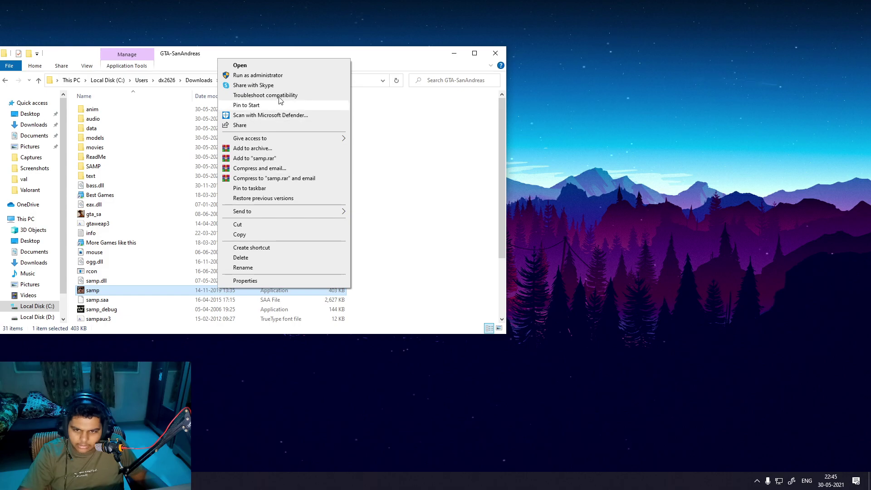
pyautogui.click(267, 75)
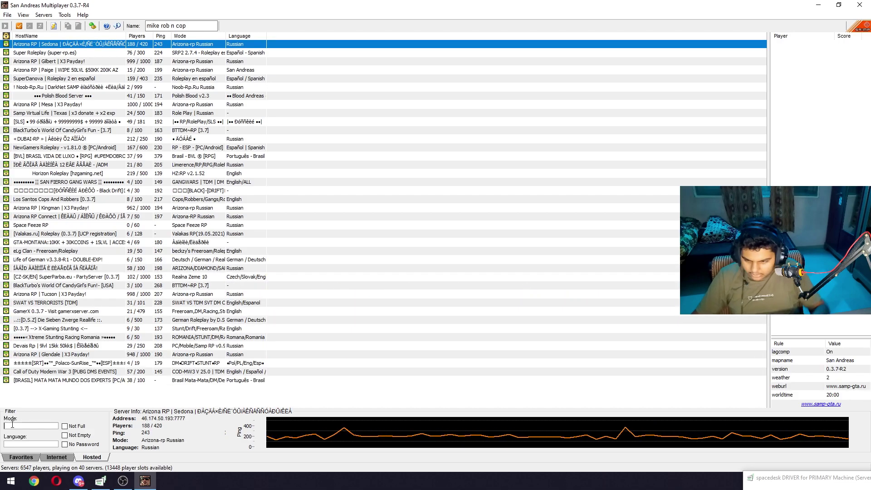
# Step: Filter the hosted server list by the mode "mike"
pyautogui.click(39, 426)
pyautogui.write('r')
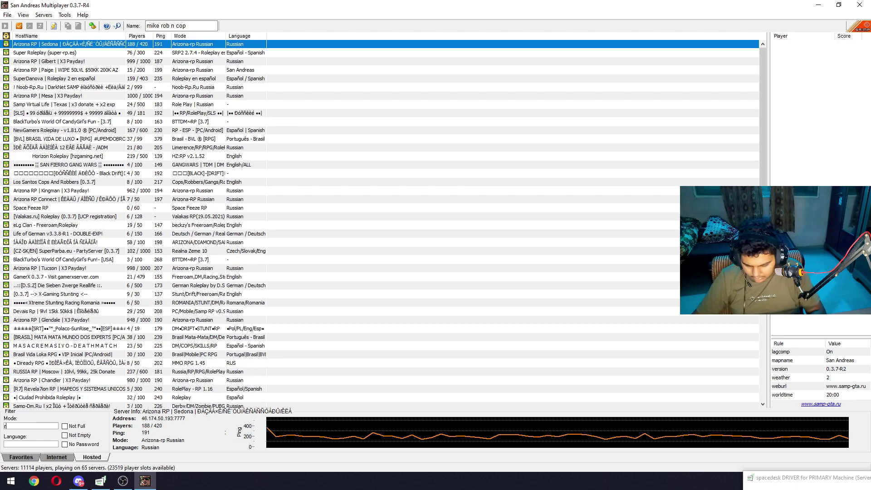
pyautogui.press('BackSpace')
pyautogui.write('mike')
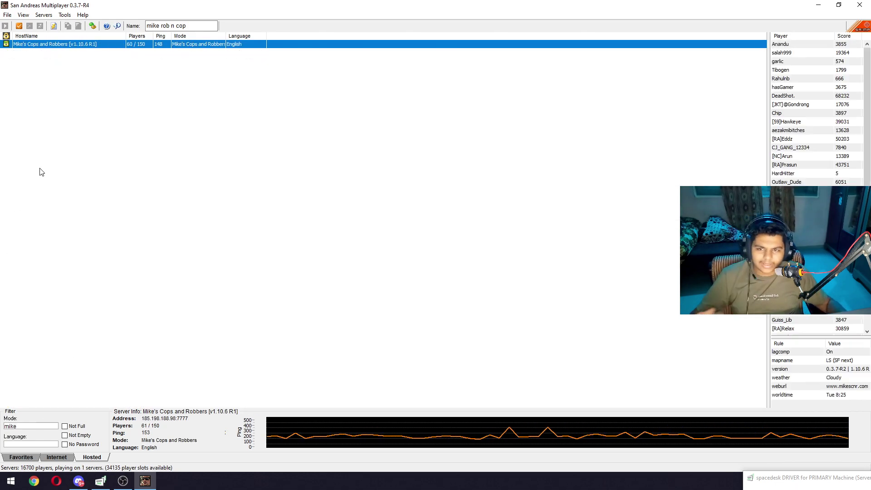
# Step: Add the Mike's Cops and Robbers server to the favorites with its suggested address and display the favorites list
pyautogui.rightClick(293, 46)
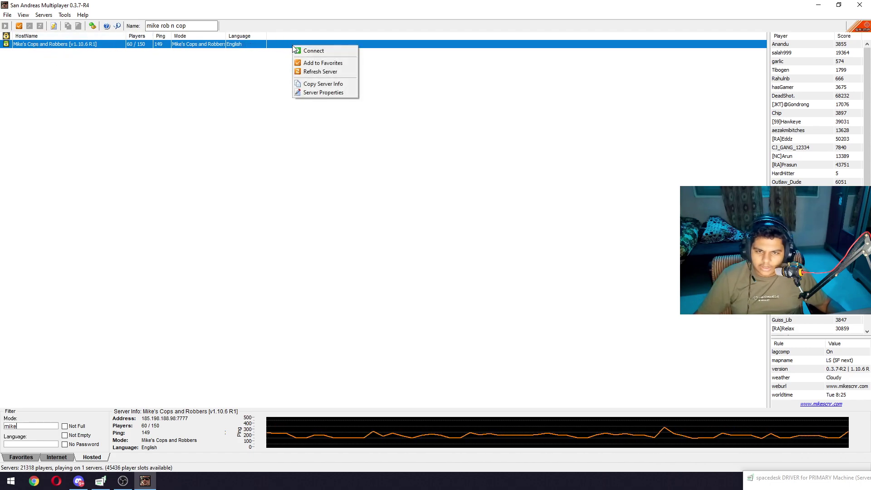
pyautogui.click(336, 63)
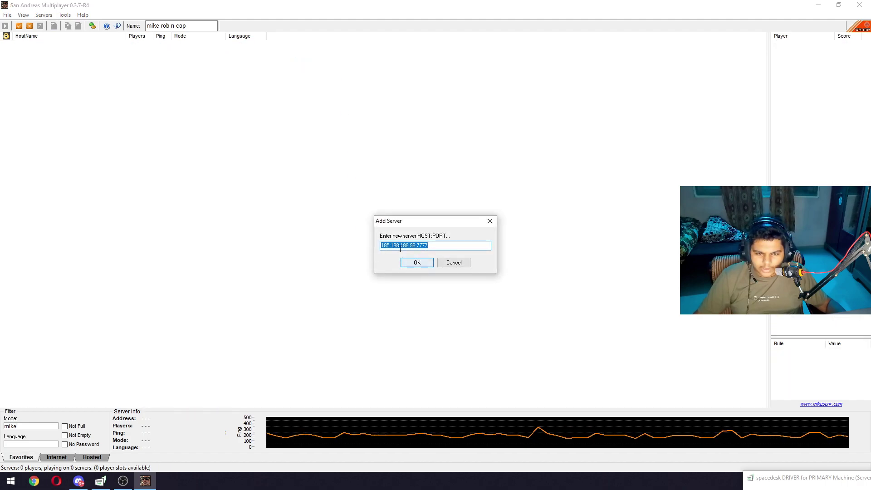
pyautogui.click(422, 264)
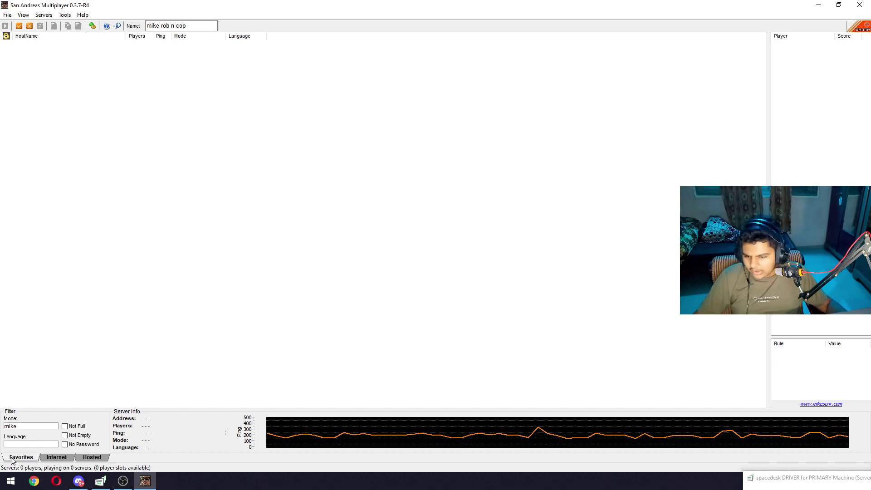
pyautogui.click(83, 458)
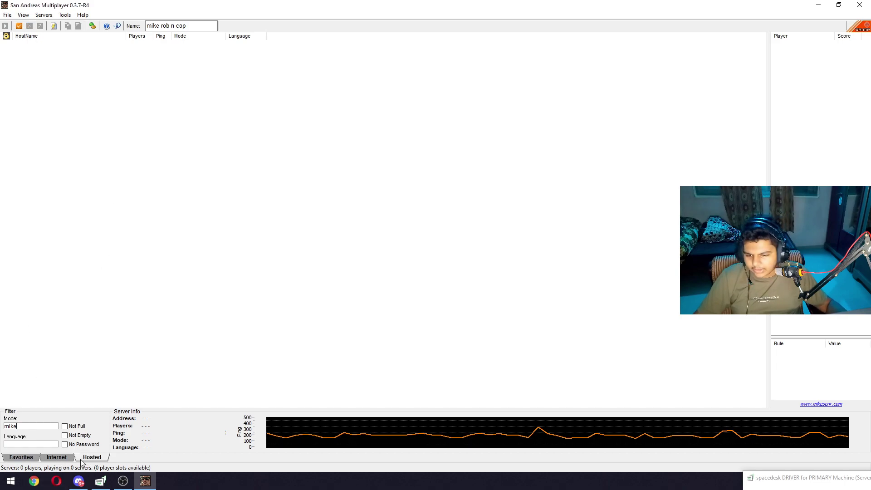
pyautogui.click(18, 457)
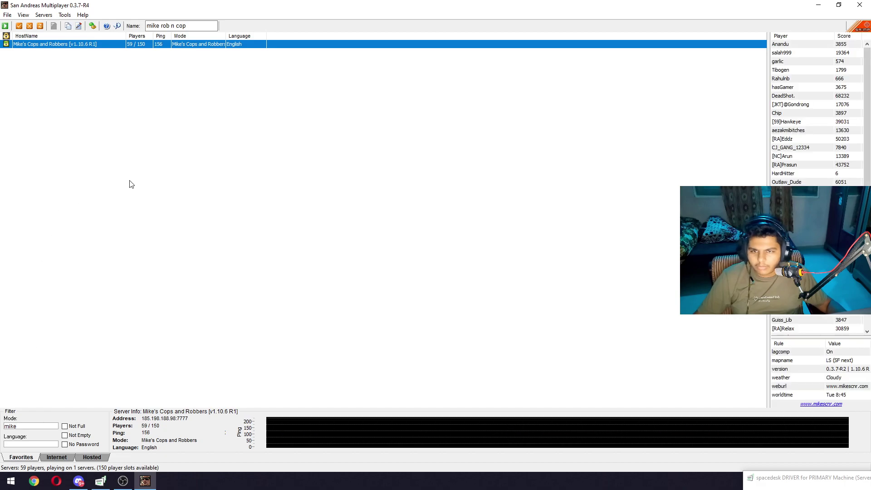
# Step: Connect to Mike's Cops and Robbers, accepting the NVIDIA GeForce RTX 2060 SUPER and 1920 x 1080 x 32 (WIDESCREEN) as the game's display device settings
pyautogui.rightClick(196, 44)
pyautogui.click(219, 46)
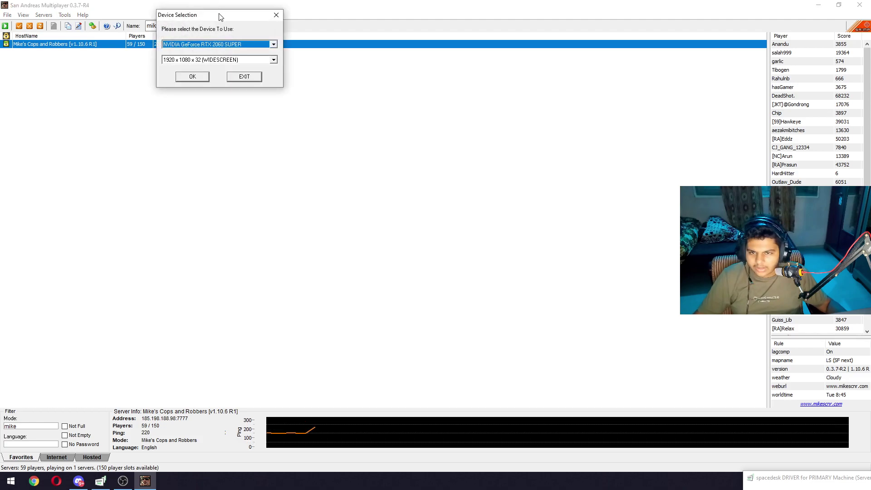
pyautogui.moveTo(219, 13); pyautogui.dragTo(178, 115)
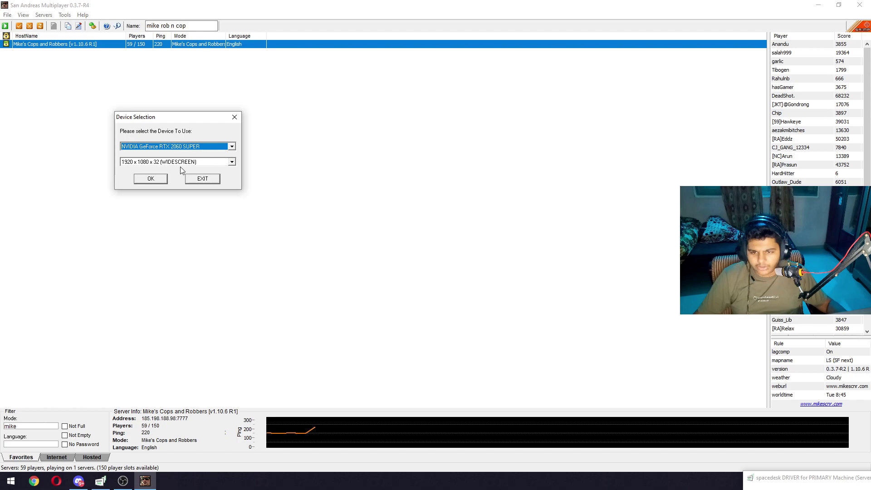
pyautogui.click(232, 161)
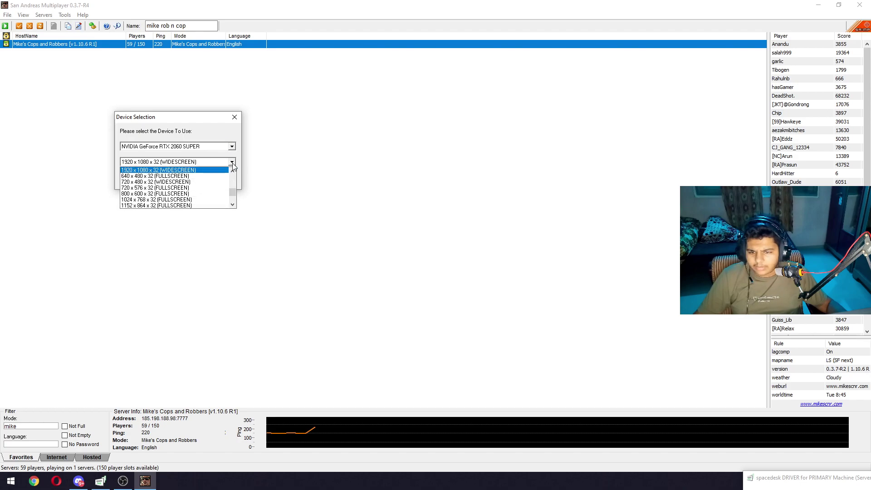
pyautogui.click(232, 162)
pyautogui.click(233, 146)
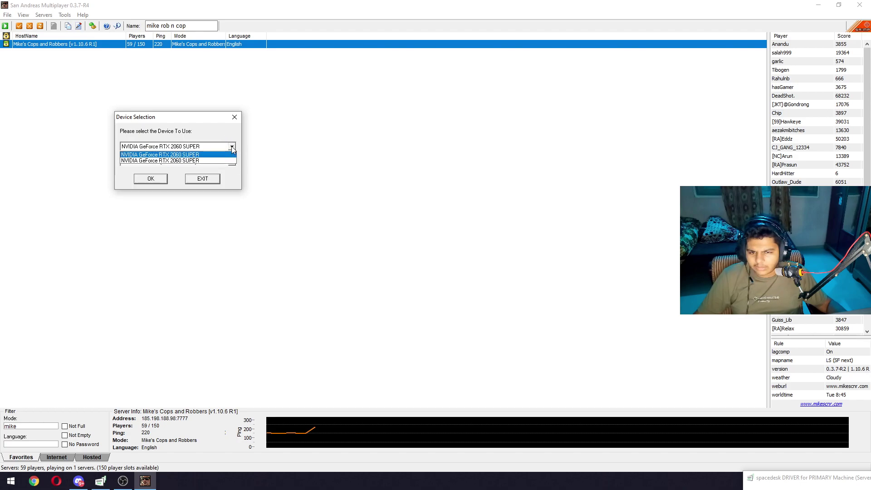
pyautogui.click(231, 146)
pyautogui.click(155, 177)
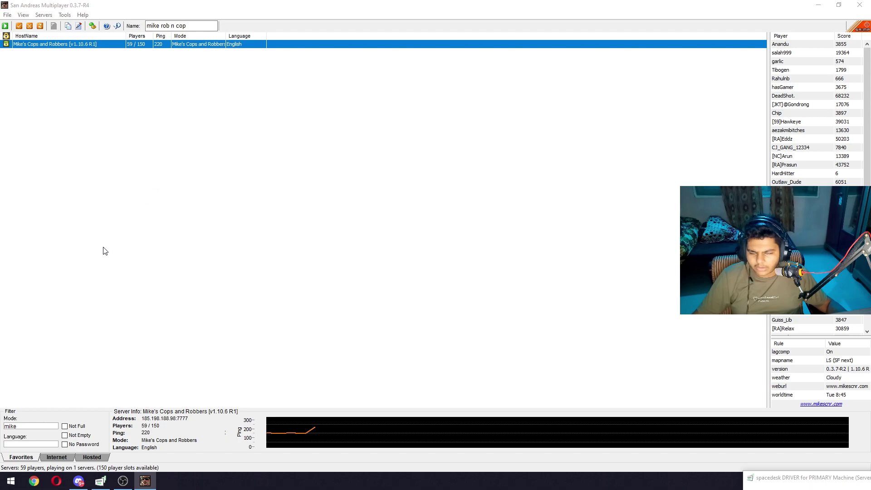